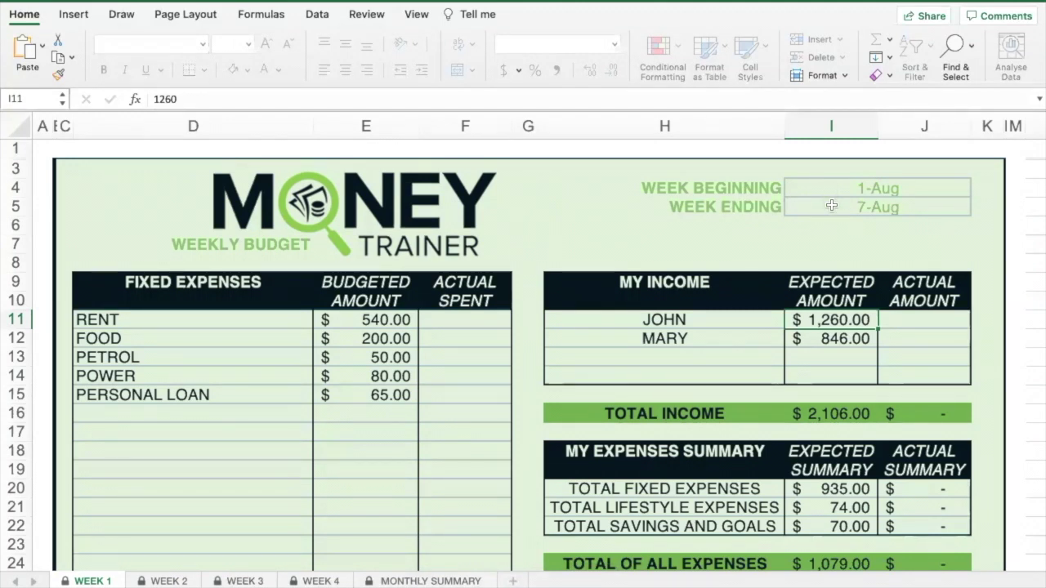
# Step: Preview the WEEK 2, WEEK 3 and WEEK 4 sheets, then return to WEEK 1
pyautogui.click(170, 582)
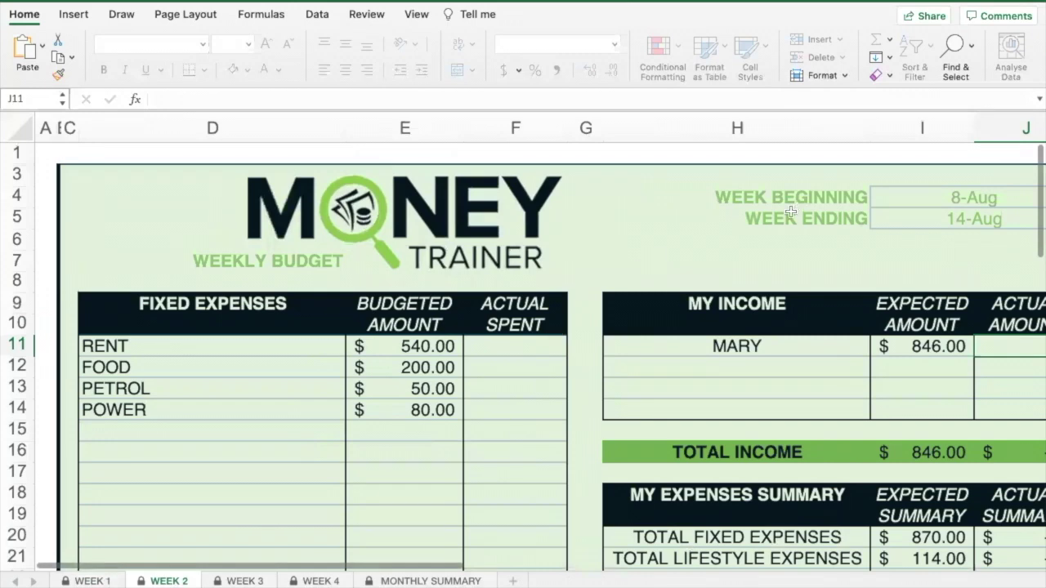
pyautogui.click(245, 581)
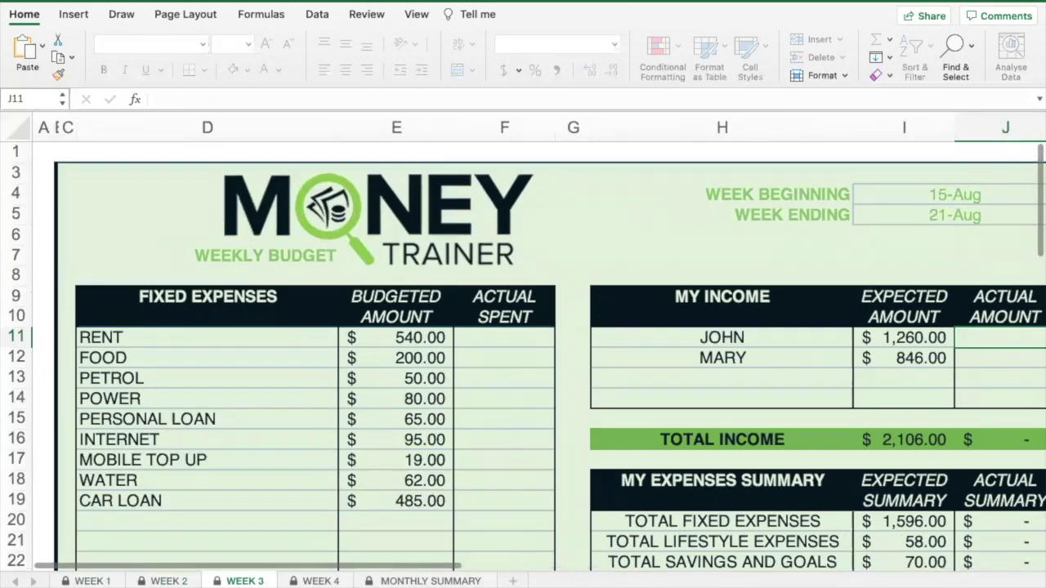
pyautogui.click(318, 581)
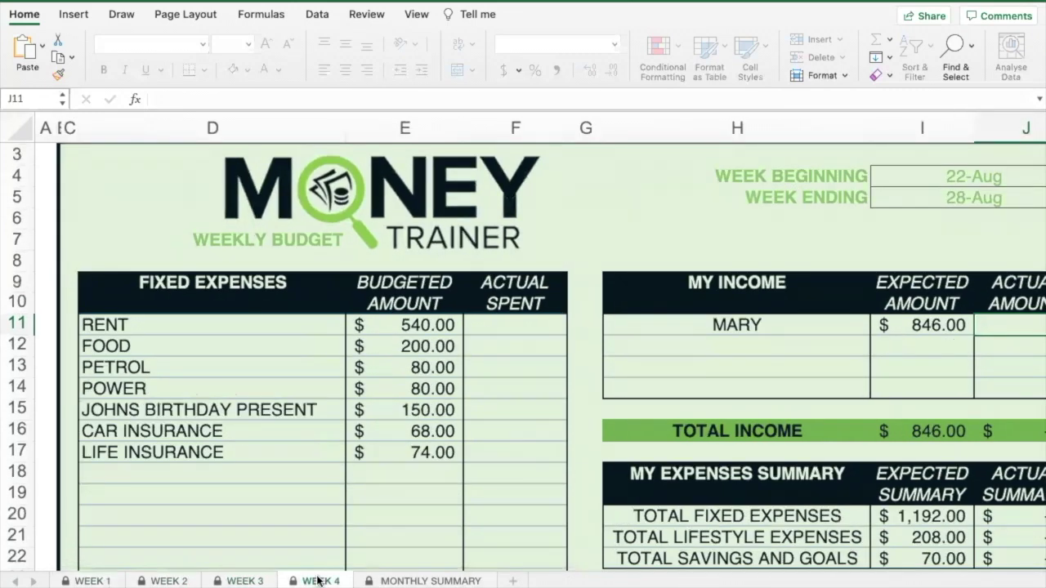
pyautogui.click(85, 583)
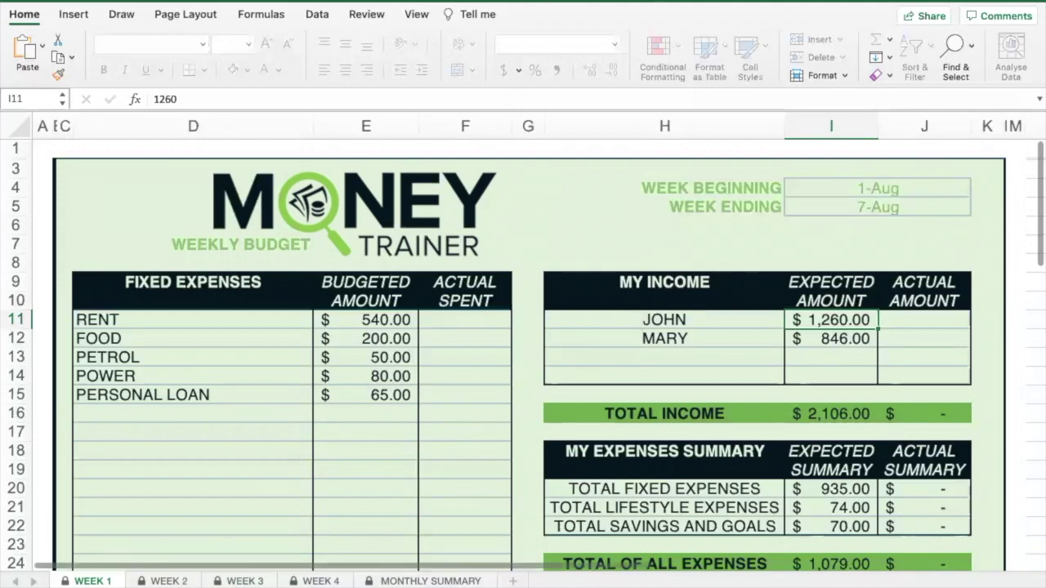
pyautogui.click(169, 581)
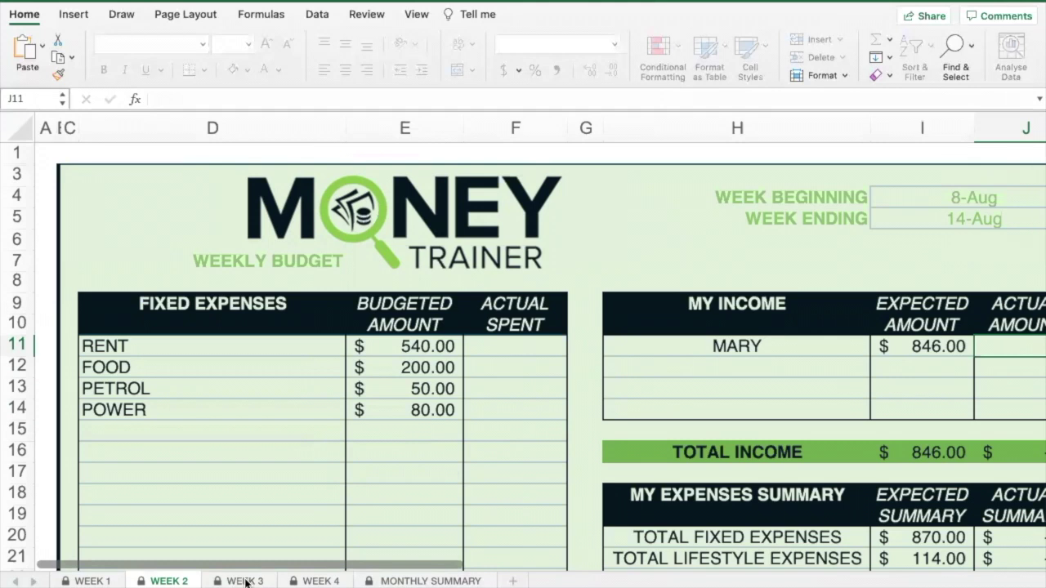
pyautogui.click(92, 581)
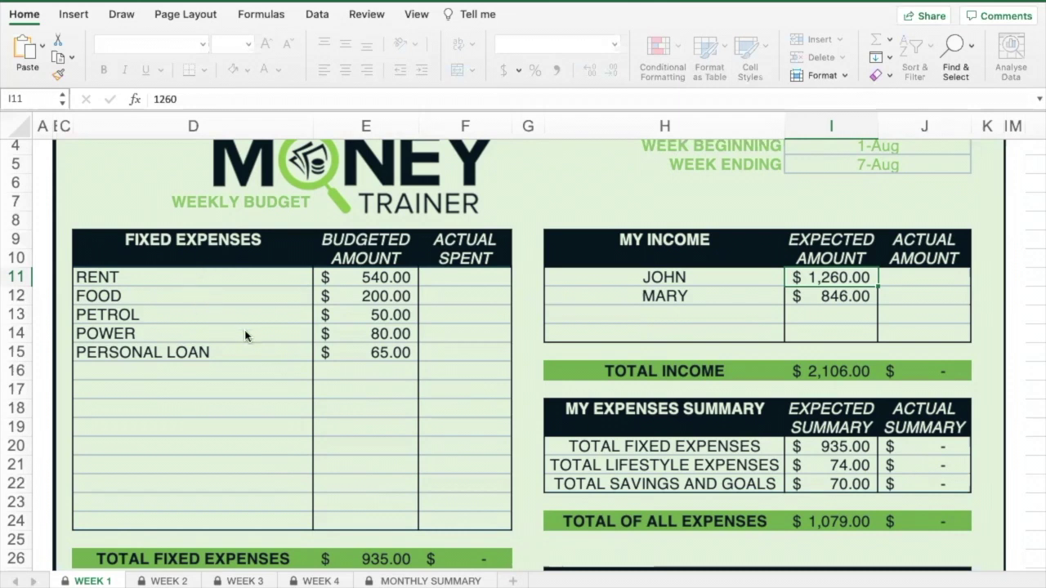
# Step: Scroll down through the WEEK 1 budget and back up
pyautogui.scroll(-3, 249, 340)
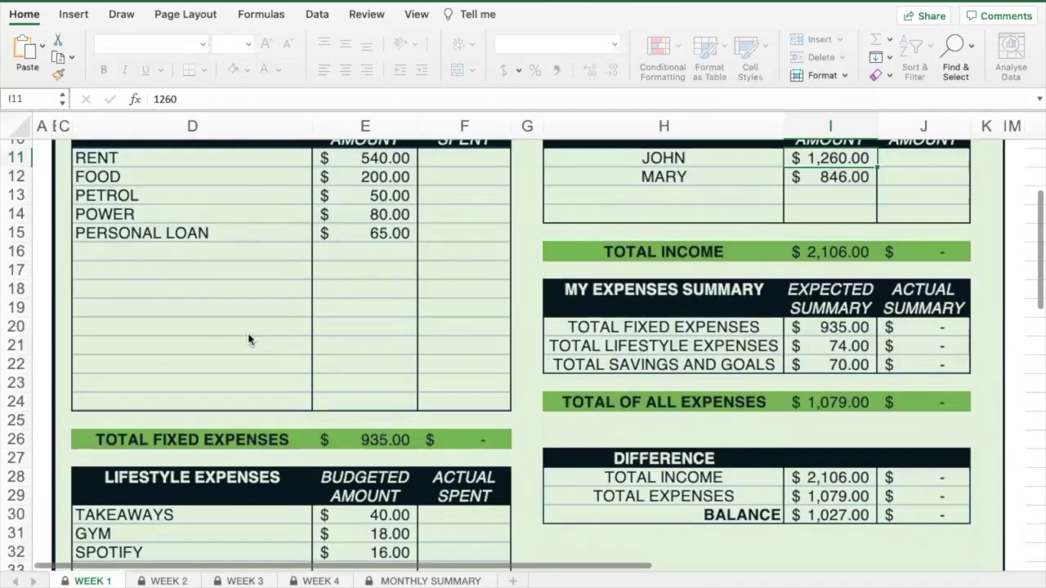
pyautogui.scroll(-6, 249, 340)
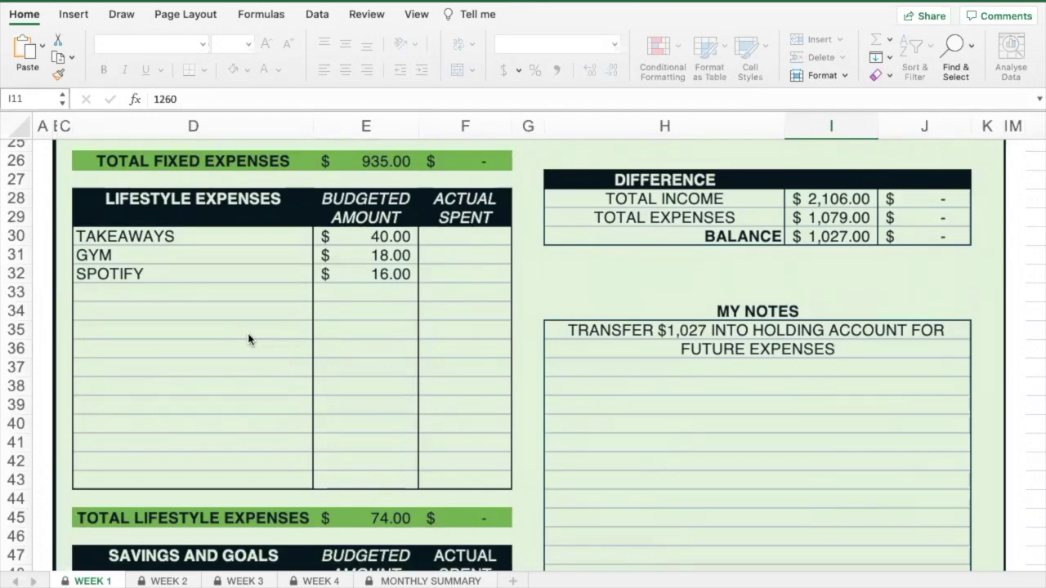
pyautogui.scroll(-6, 249, 340)
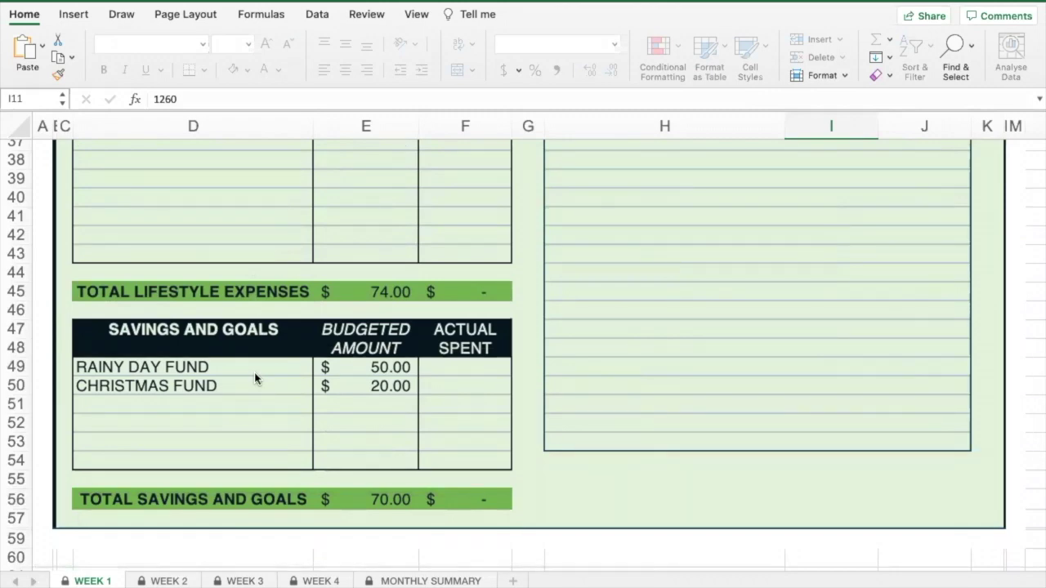
pyautogui.scroll(15, 254, 378)
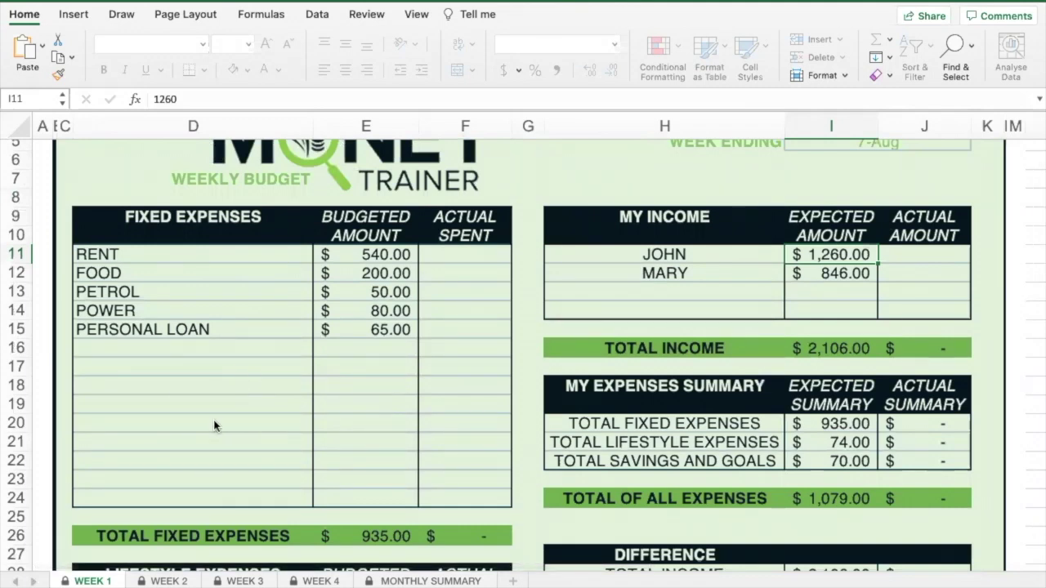
# Step: Glance across WEEKS 2 to 4 again, then scroll down WEEK 1's expense sections
pyautogui.click(169, 581)
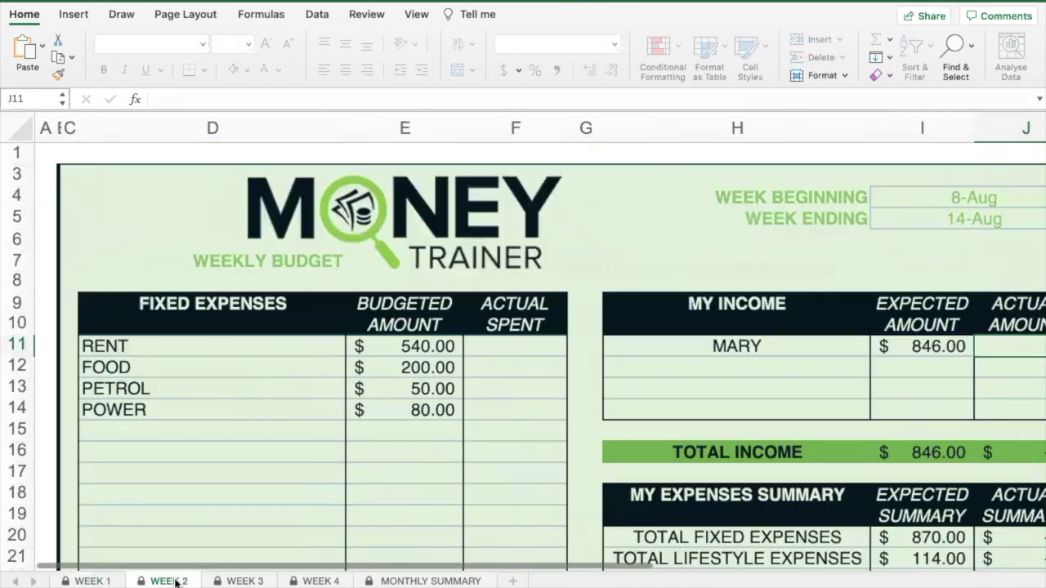
pyautogui.click(244, 581)
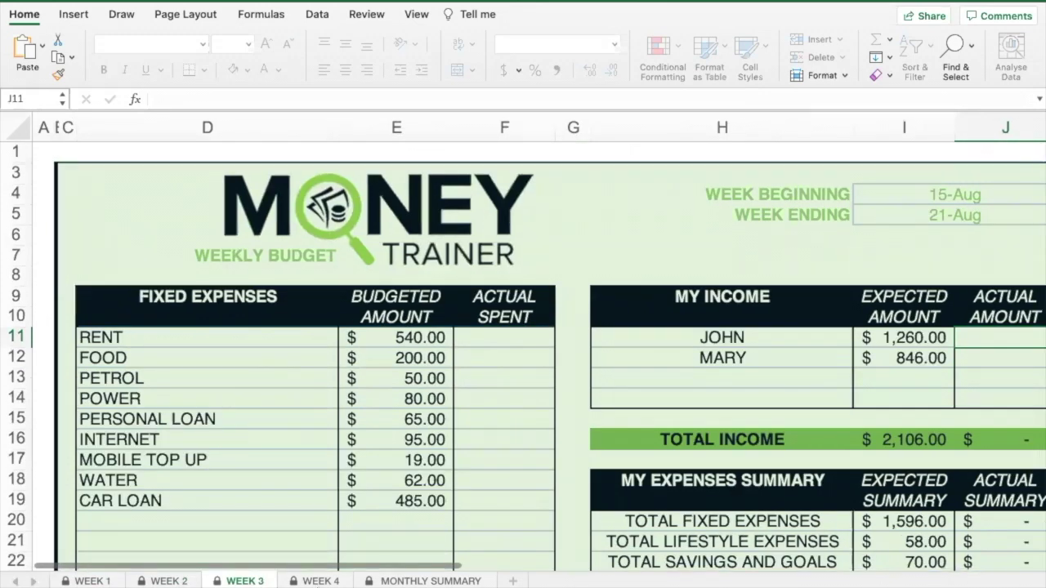
pyautogui.click(320, 581)
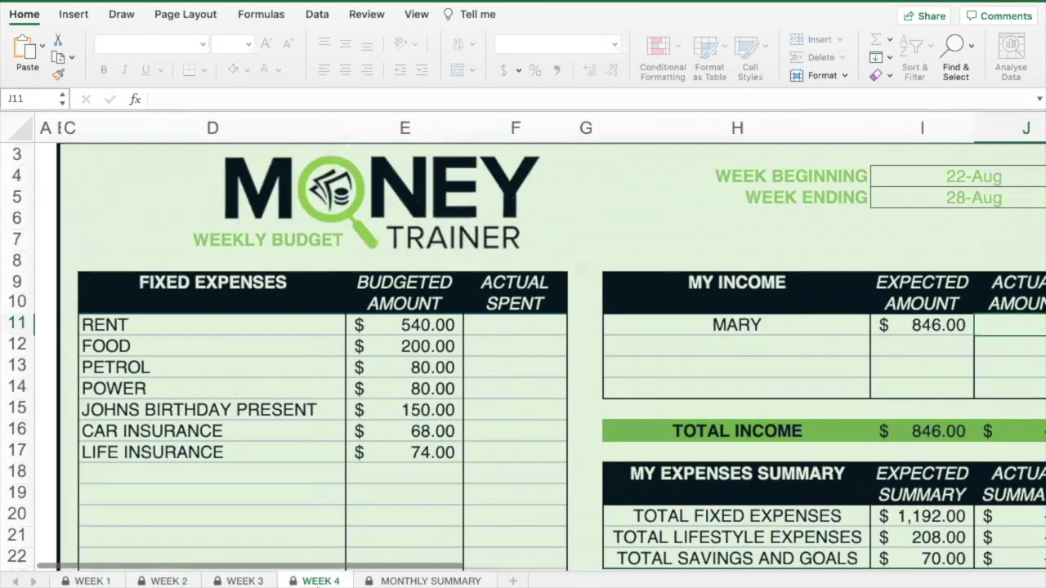
pyautogui.click(109, 581)
pyautogui.scroll(-1, 250, 393)
pyautogui.scroll(-5, 250, 393)
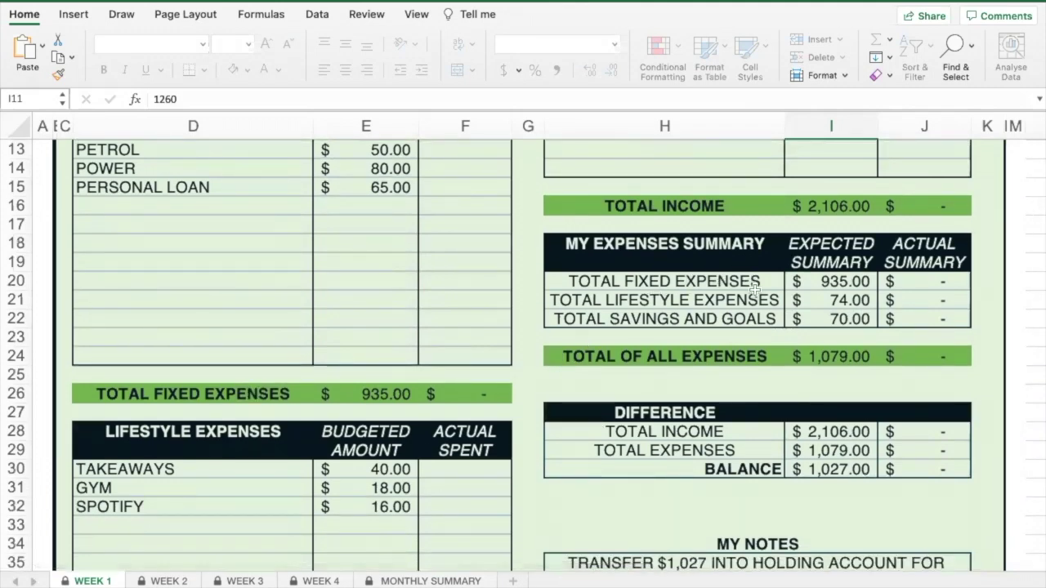
pyautogui.scroll(-3, 569, 490)
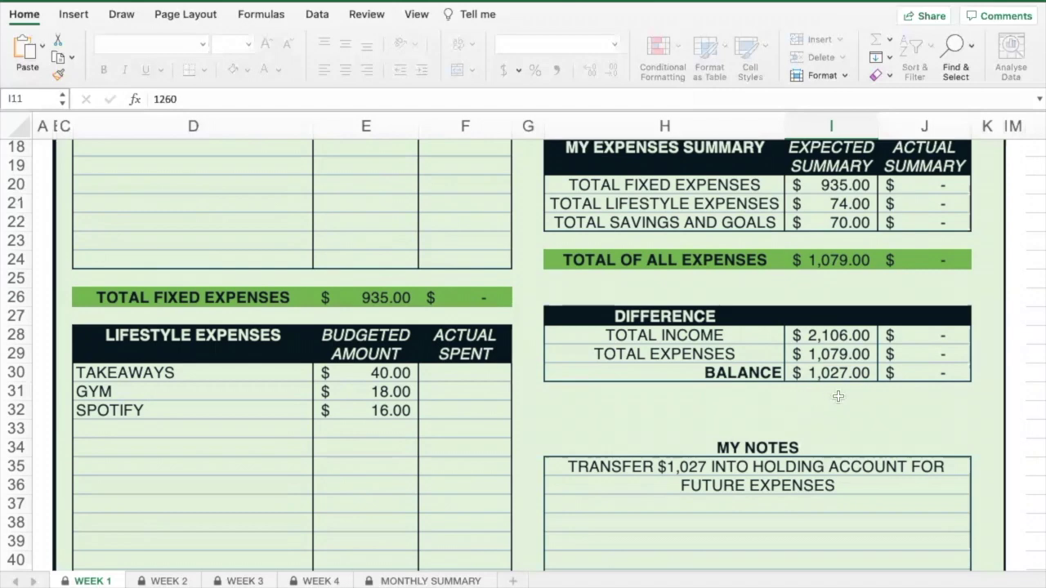
pyautogui.scroll(-5, 839, 396)
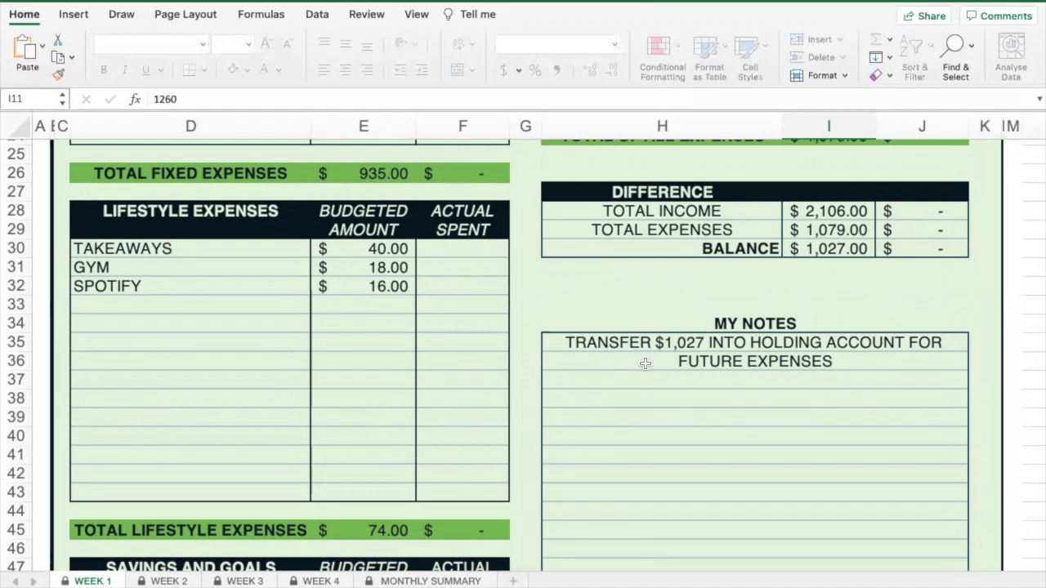
# Step: Review WEEK 2 (8-Aug to 14-Aug): $114.00 lifestyle total, Sky $56.00, $(208.00) balance
pyautogui.click(181, 582)
pyautogui.scroll(-10, 565, 476)
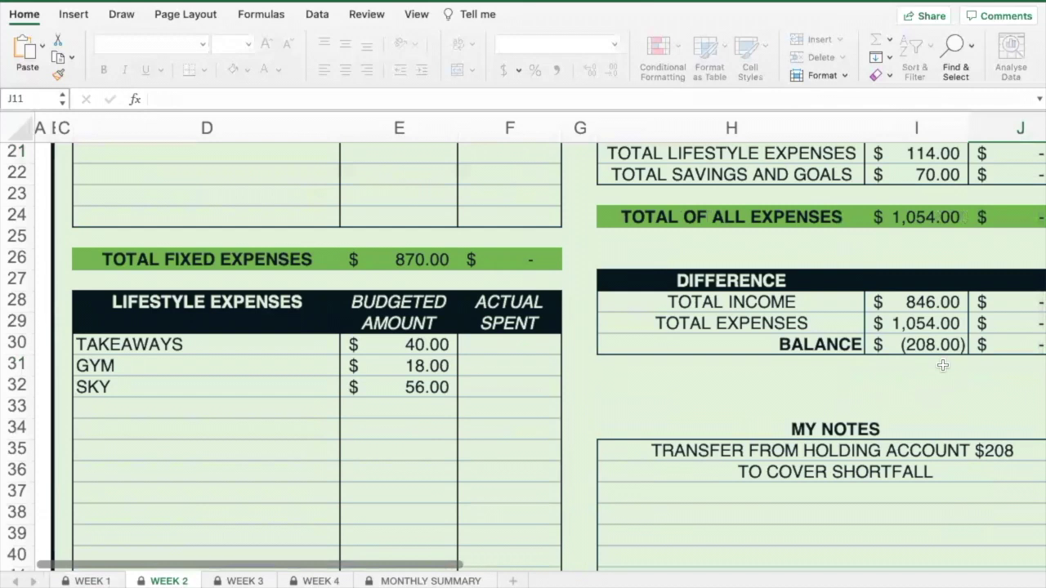
pyautogui.hscroll(1, 943, 365)
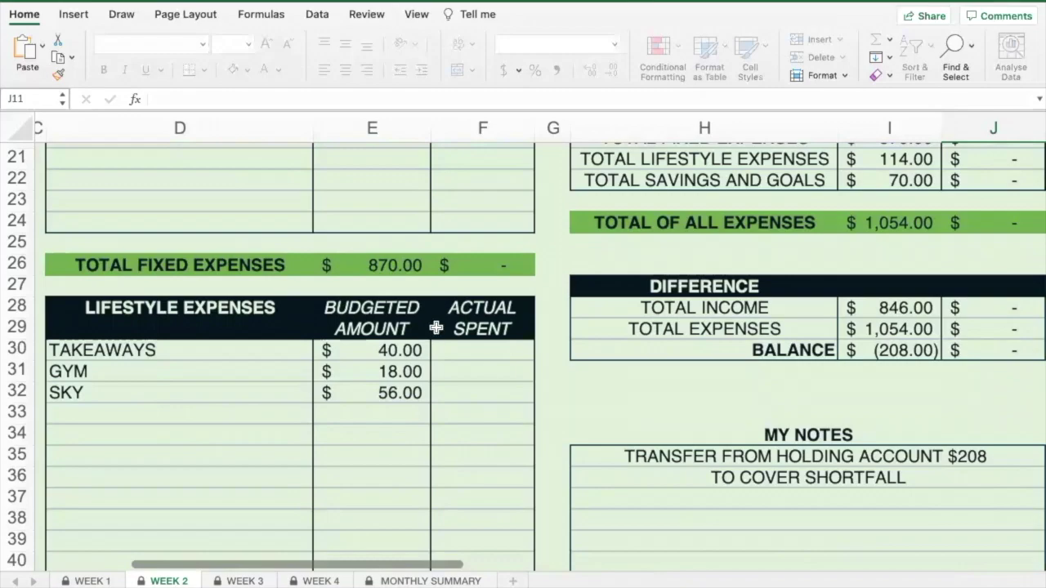
pyautogui.scroll(10, 434, 335)
pyautogui.hscroll(-1, 437, 327)
pyautogui.scroll(-8, 437, 327)
pyautogui.hscroll(1, 436, 327)
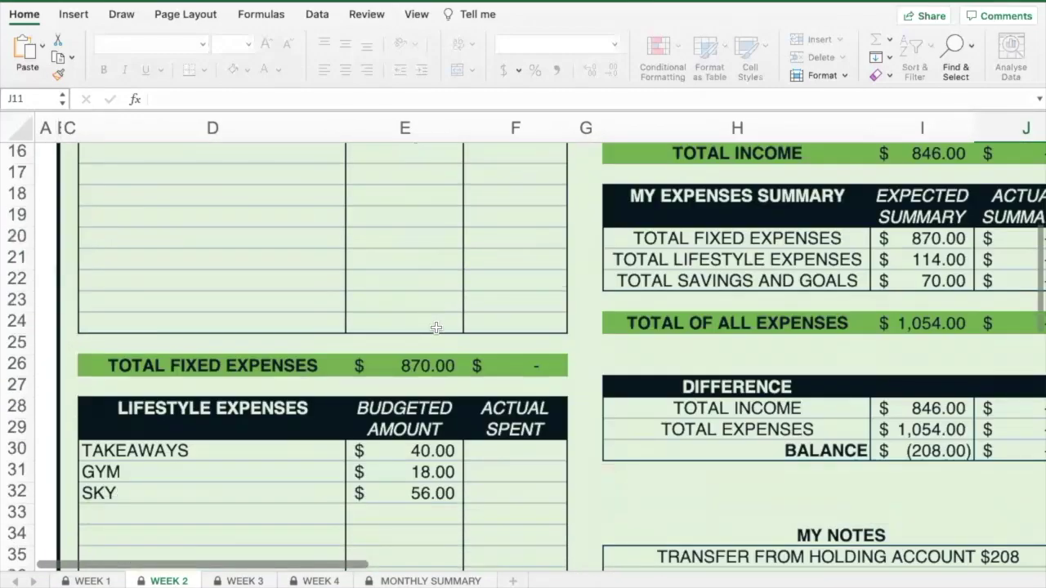
pyautogui.scroll(6, 436, 327)
pyautogui.hscroll(1, 436, 327)
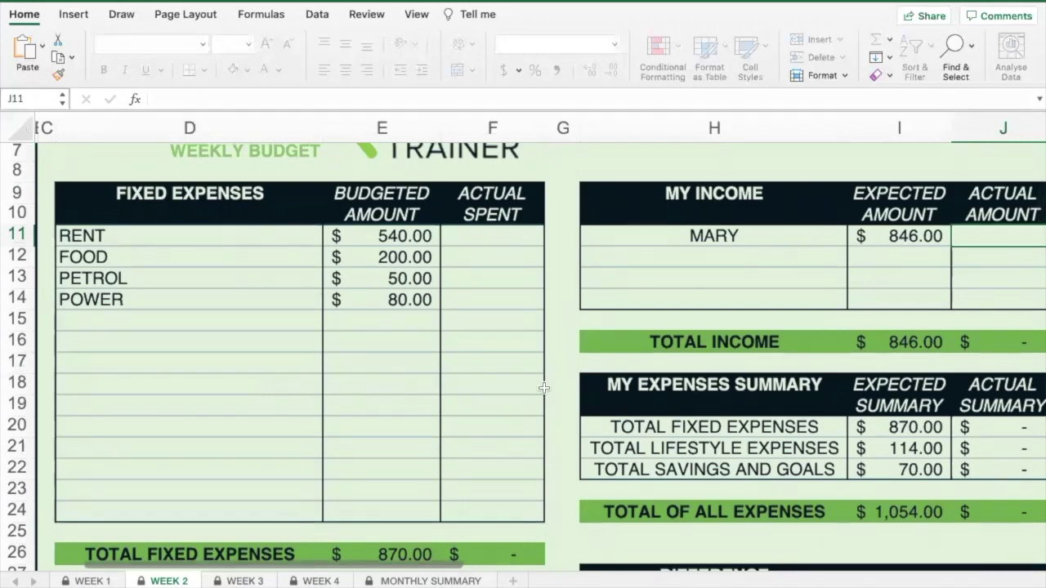
pyautogui.scroll(-3, 467, 390)
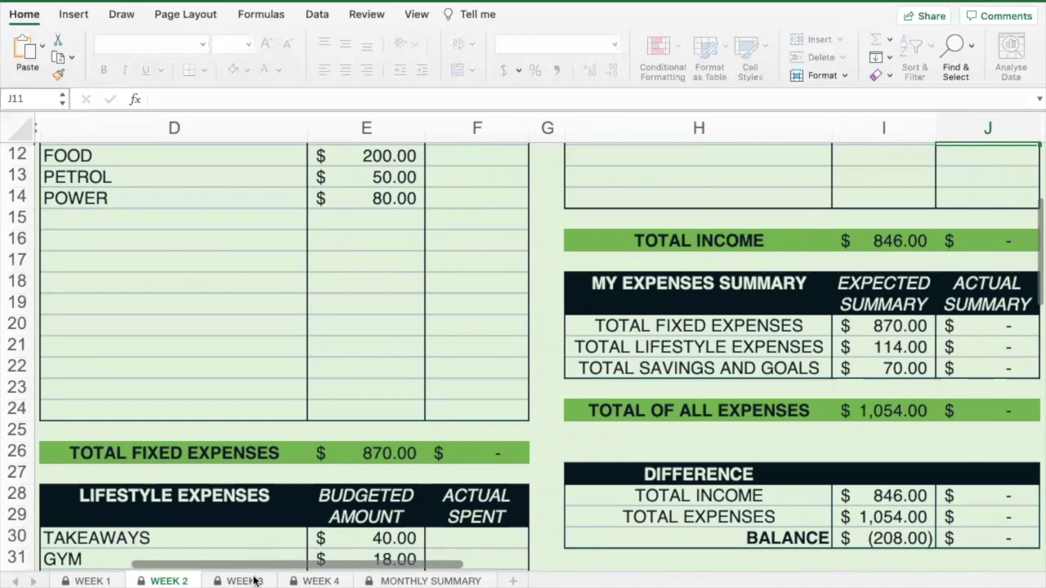
# Step: Show the WEEK 3 sheet and scroll down its budget
pyautogui.click(253, 579)
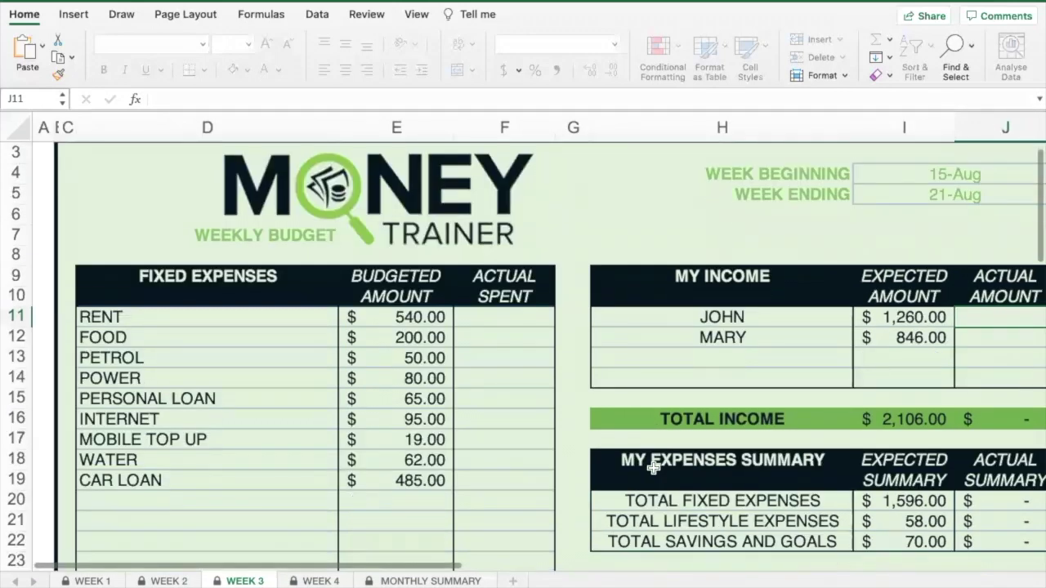
pyautogui.scroll(-5, 654, 467)
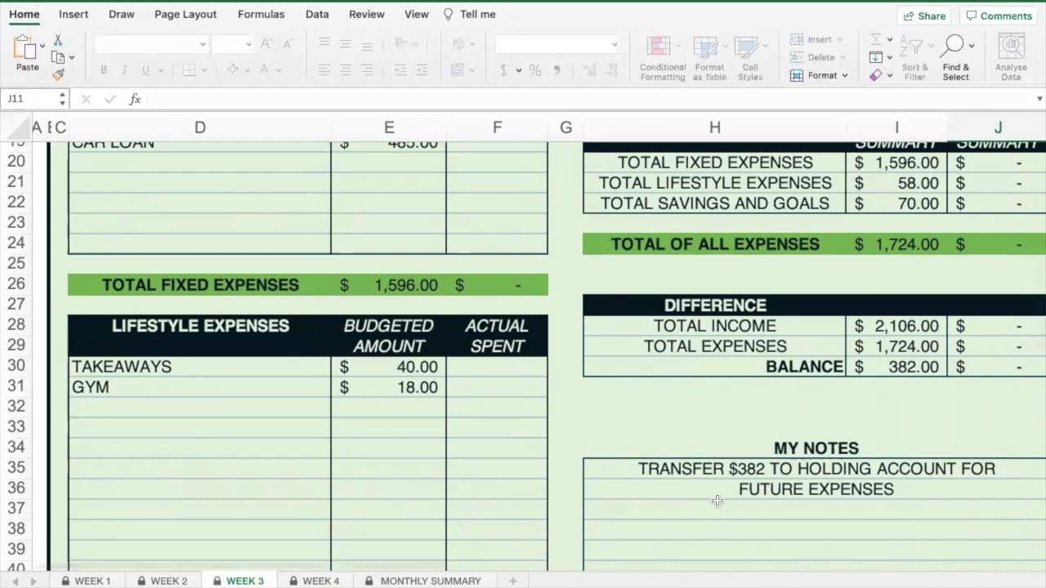
pyautogui.scroll(-2, 717, 500)
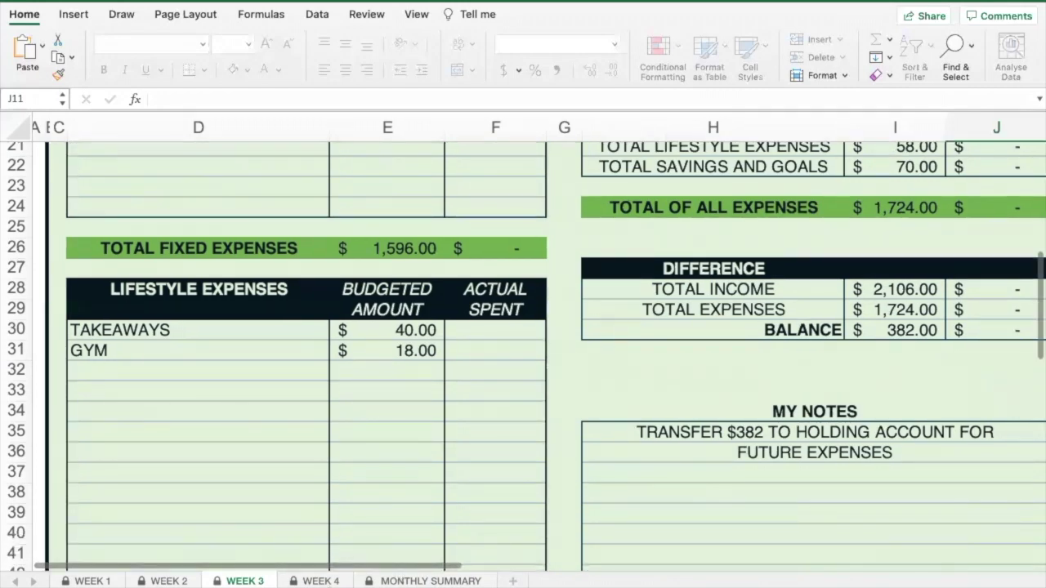
# Step: Show WEEK 4's Difference section: $846.00 income, $1,470.00 expenses, $(624.00) balance
pyautogui.click(321, 581)
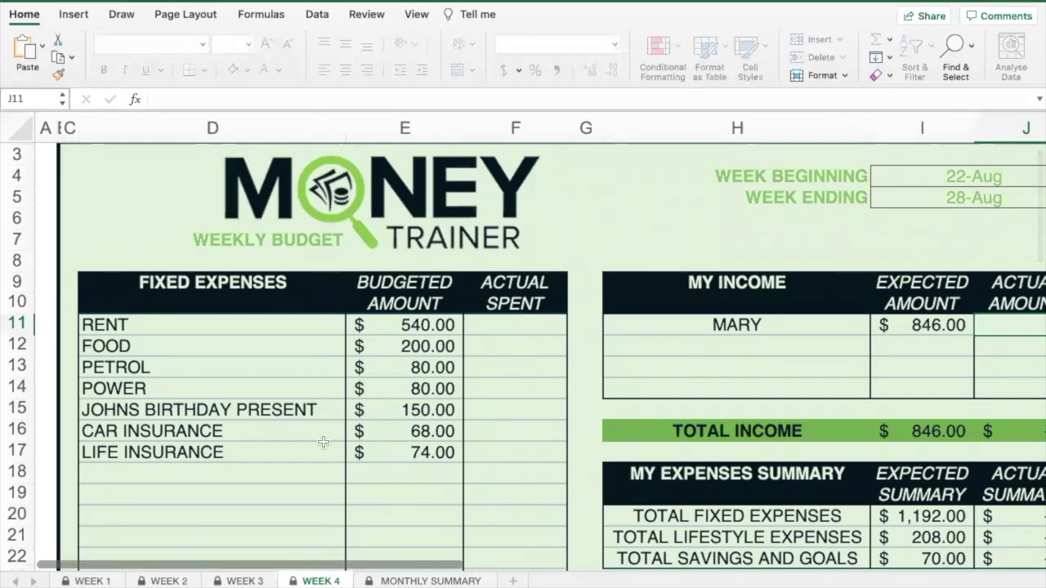
pyautogui.scroll(-5, 486, 475)
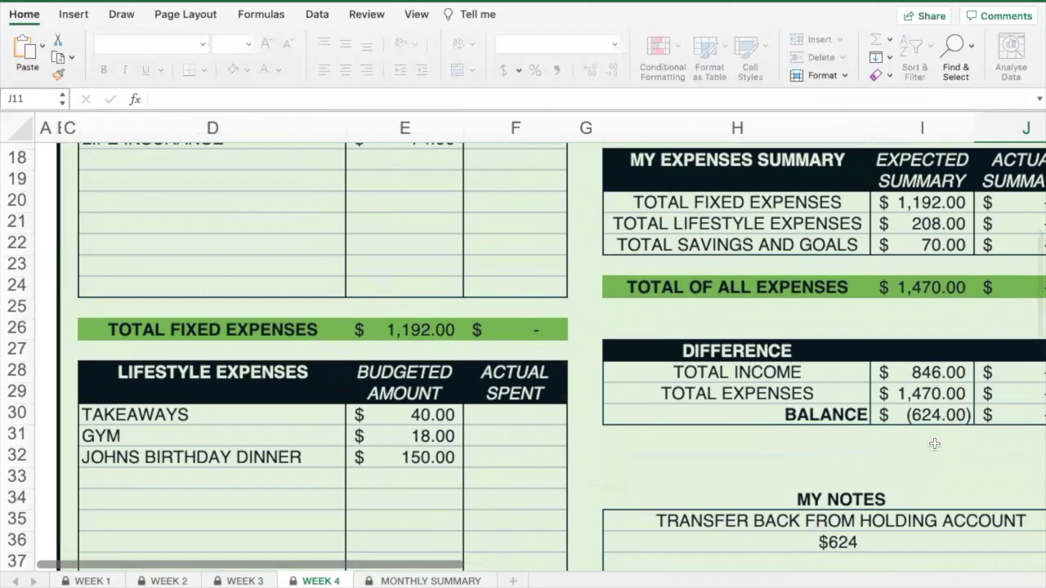
pyautogui.hscroll(2, 935, 444)
pyautogui.scroll(-1, 935, 444)
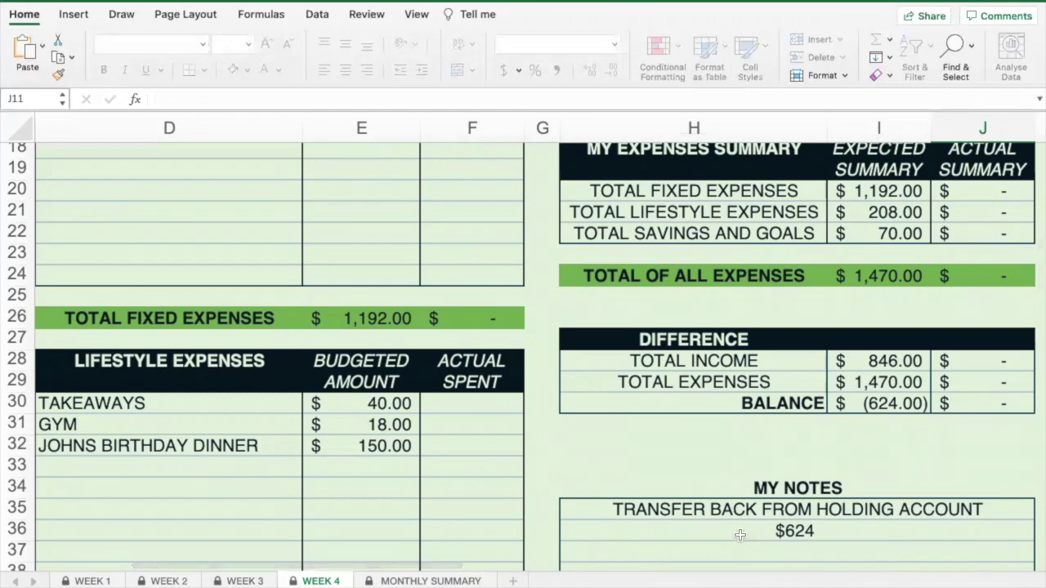
# Step: Scroll the MONTHLY SUMMARY to the overall $5,904.00 income, $5,327.00 expenses and $577.00 balance
pyautogui.click(443, 581)
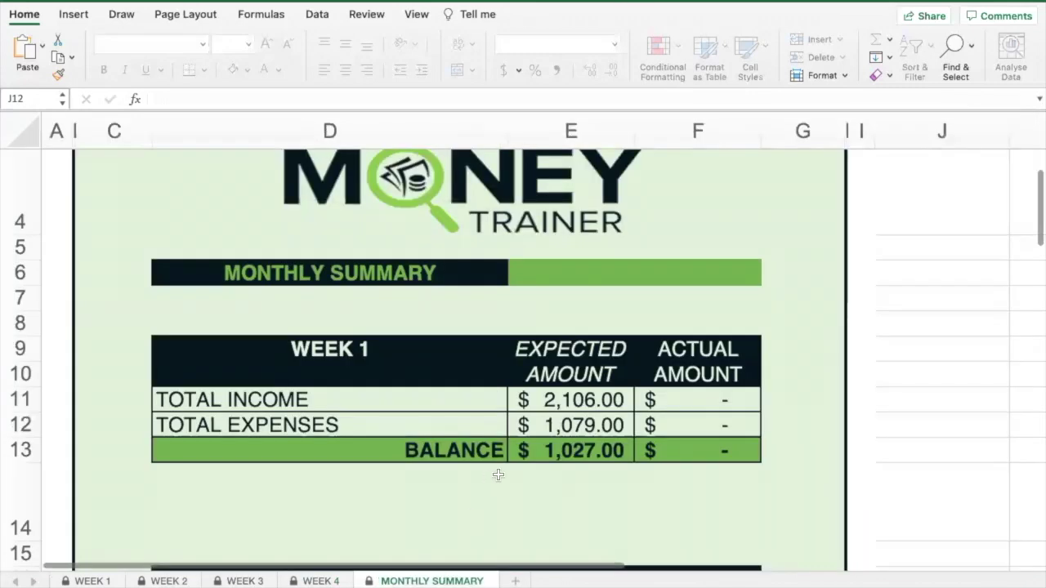
pyautogui.scroll(-2, 499, 477)
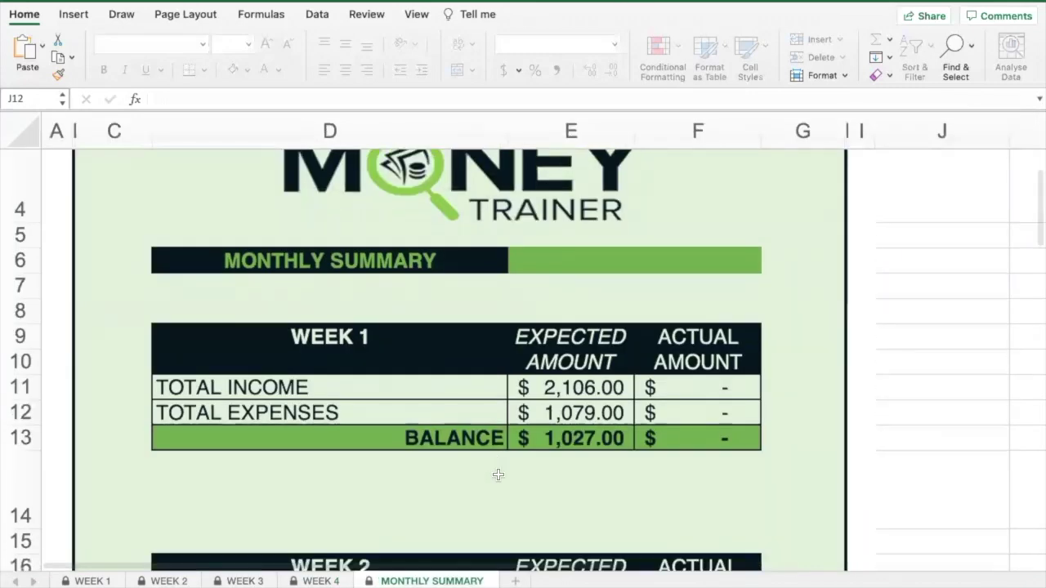
pyautogui.scroll(-15, 500, 479)
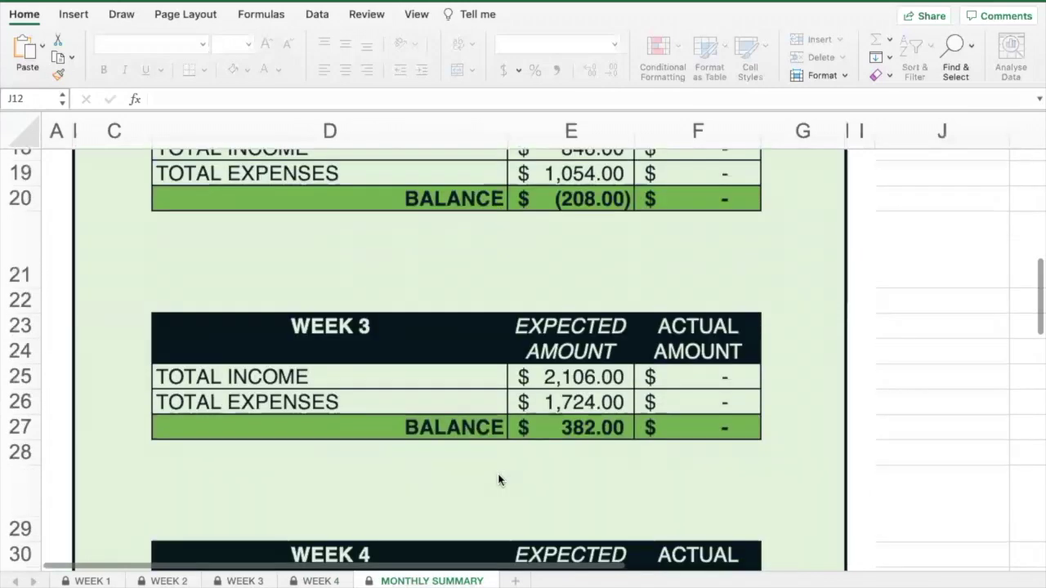
pyautogui.scroll(-8, 500, 480)
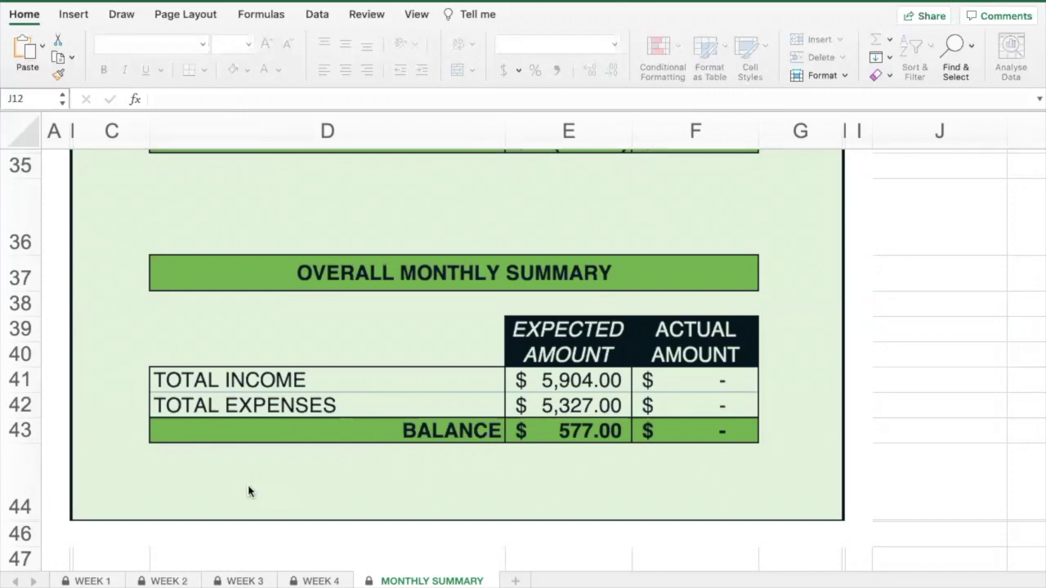
# Step: On WEEK 1, enter actual spent 540, 190, 40, 80, 65 for rent, food, petrol, power and loan
pyautogui.click(92, 581)
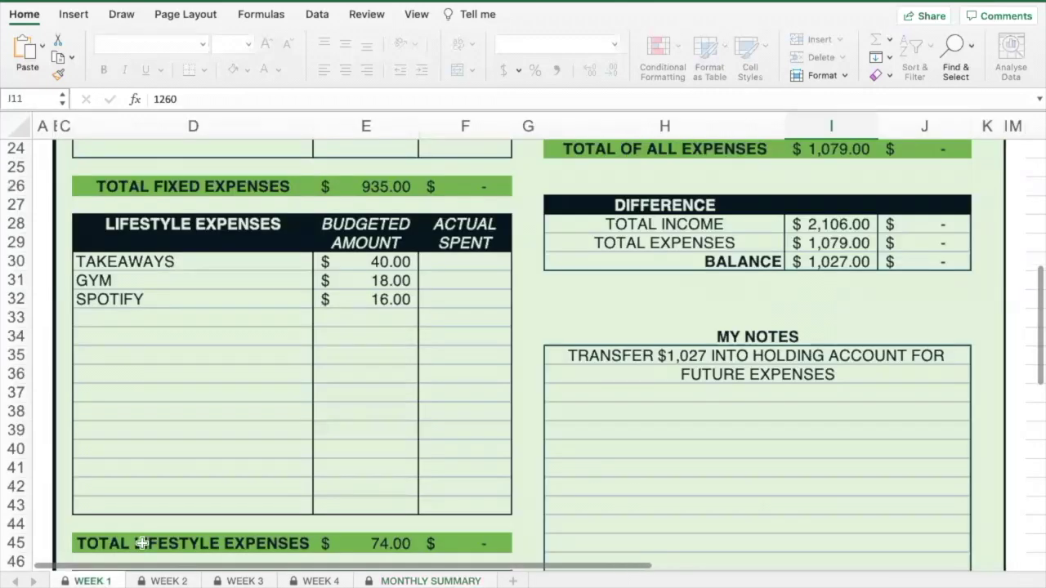
pyautogui.scroll(8, 238, 469)
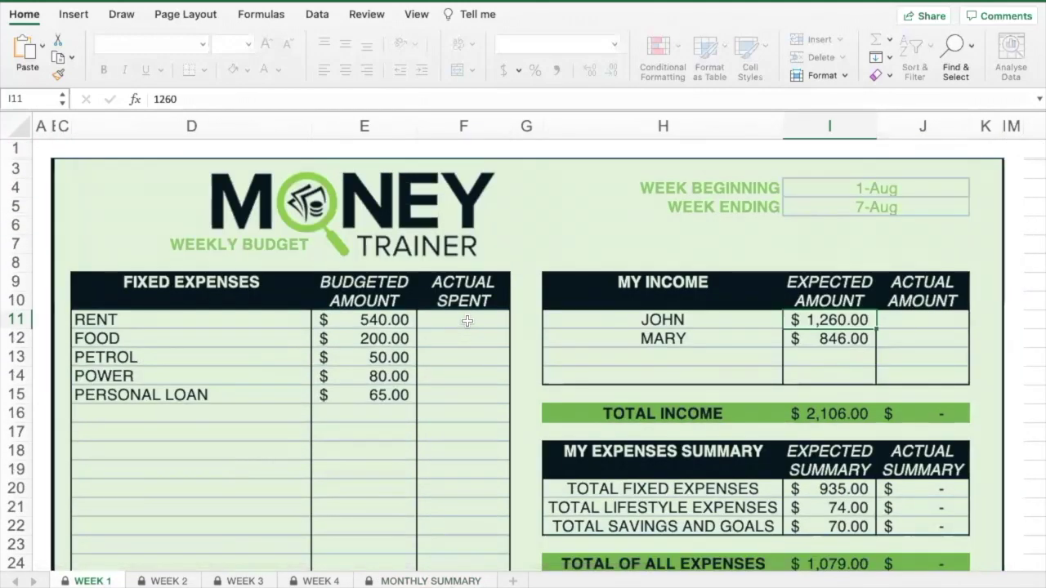
pyautogui.click(466, 321)
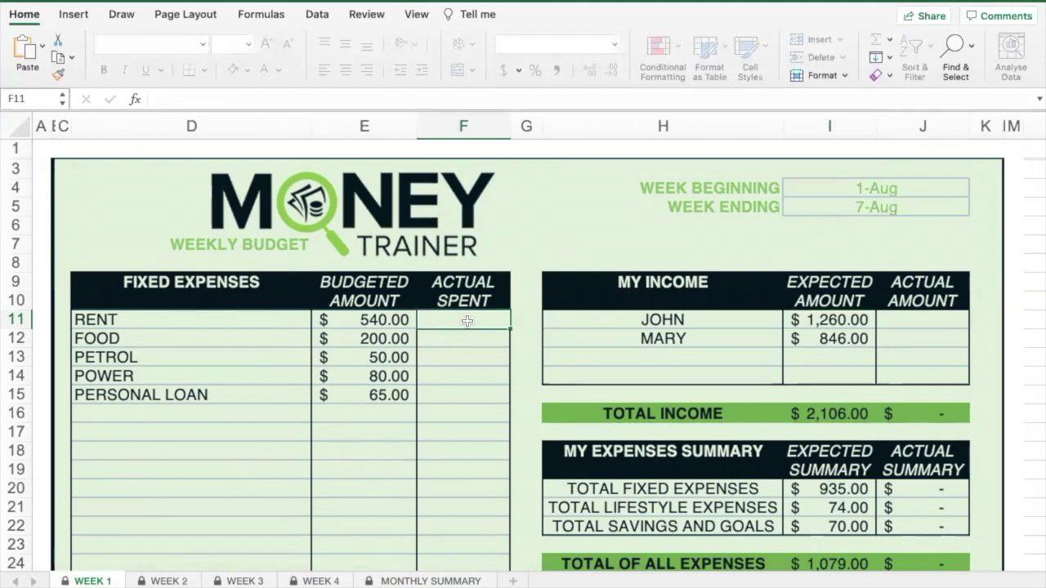
pyautogui.write('540')
pyautogui.press('Return')
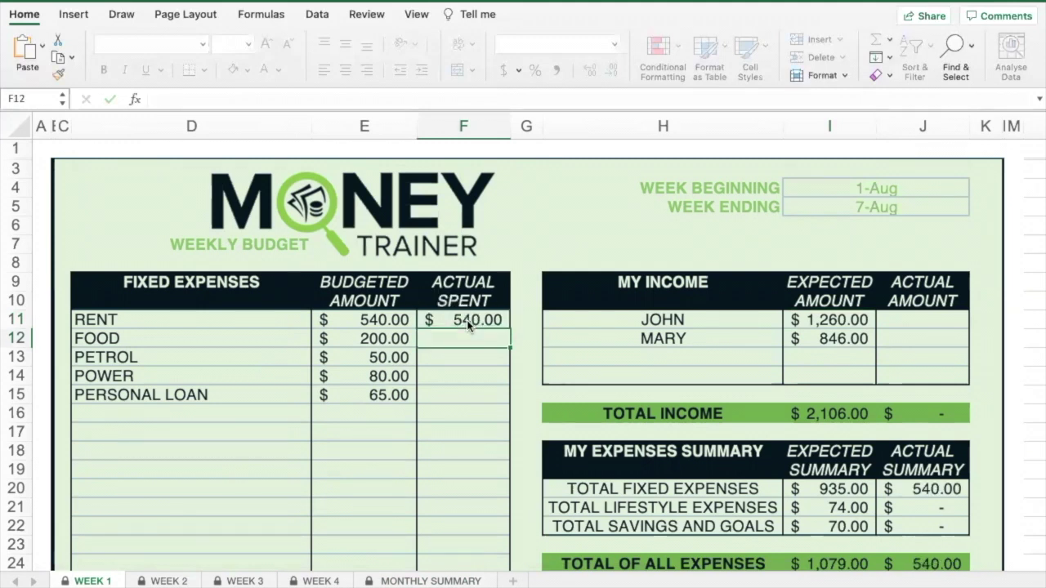
pyautogui.write('190')
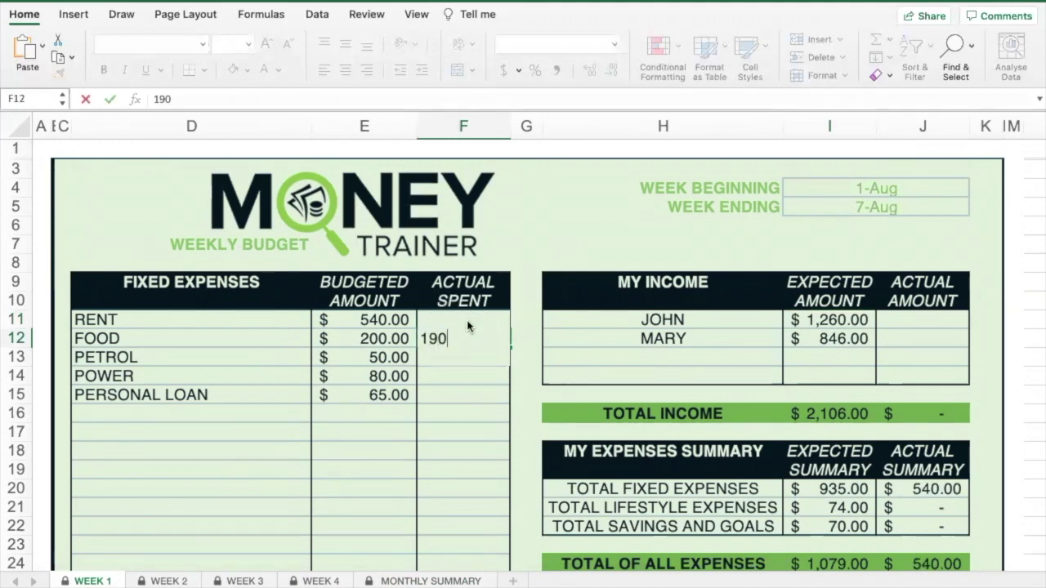
pyautogui.press('Return')
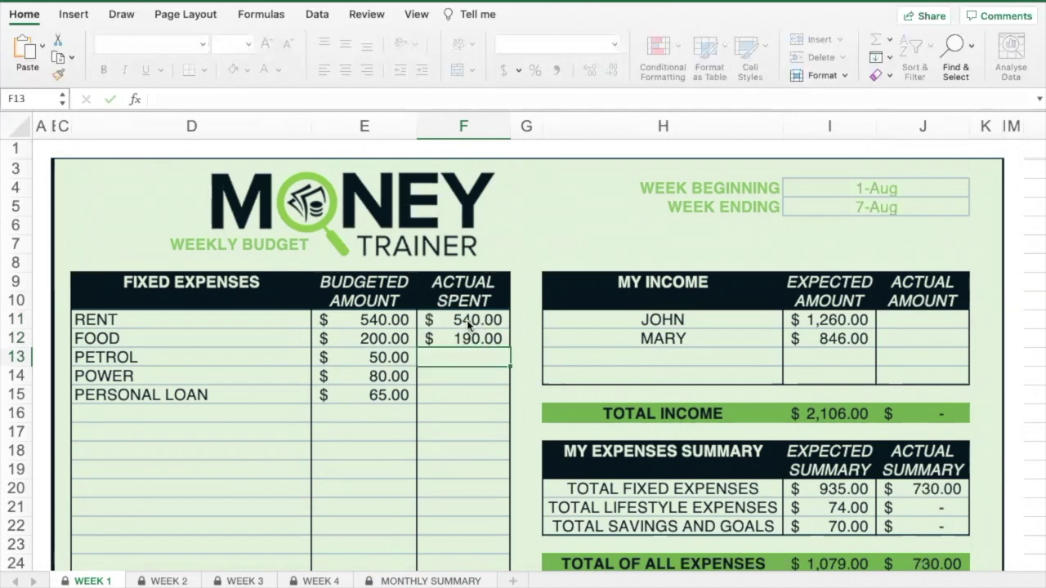
pyautogui.write('40')
pyautogui.press('Return')
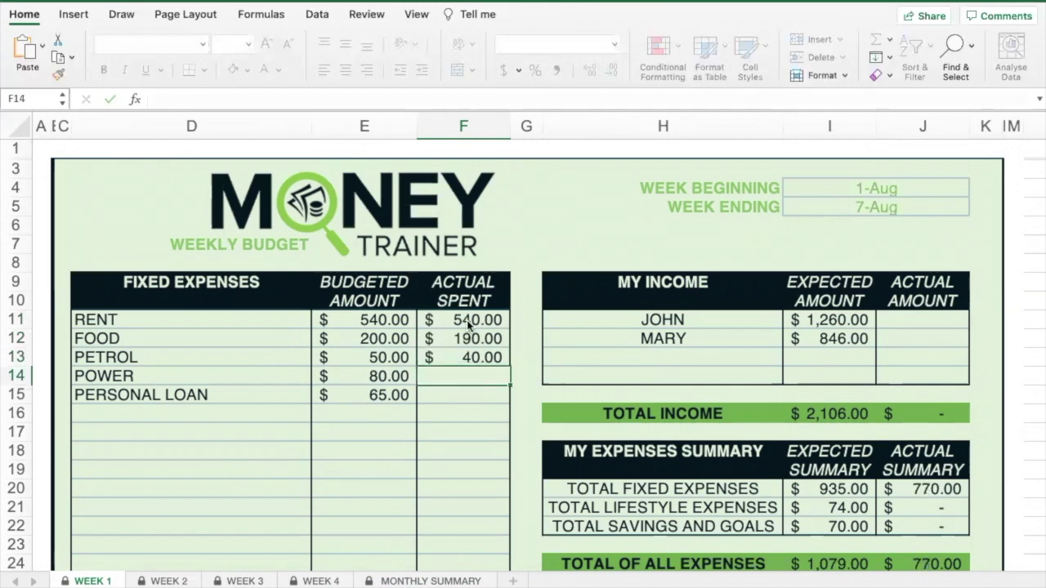
pyautogui.write('80')
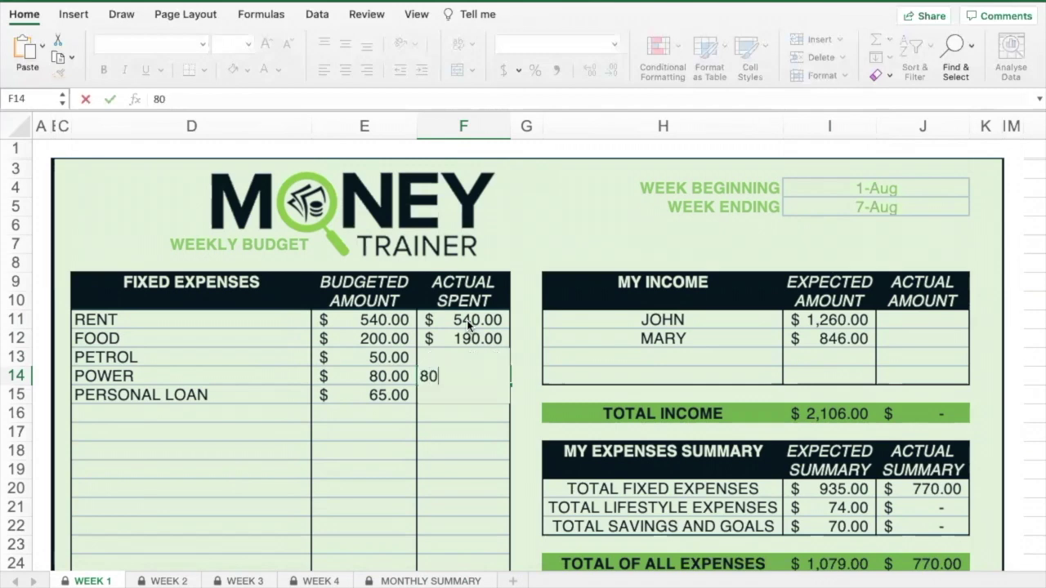
pyautogui.press('Return')
pyautogui.write('65')
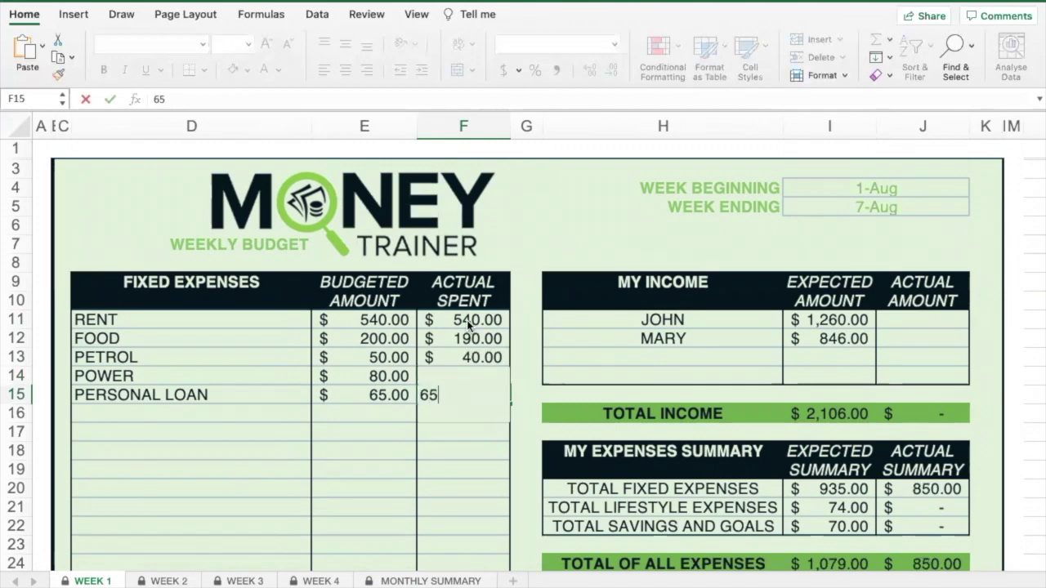
pyautogui.press('Return')
pyautogui.scroll(-5, 468, 325)
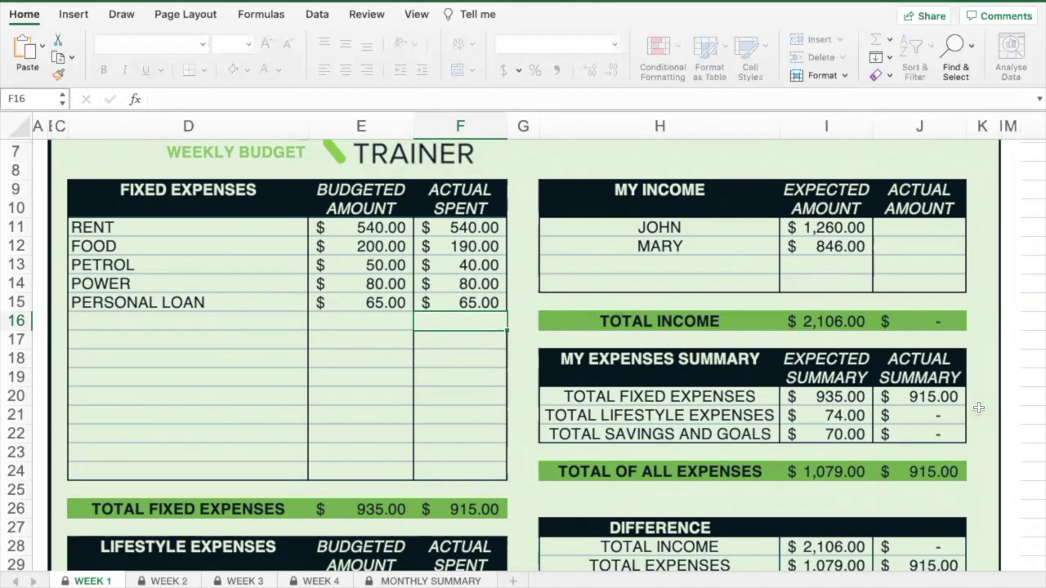
pyautogui.scroll(-5, 979, 407)
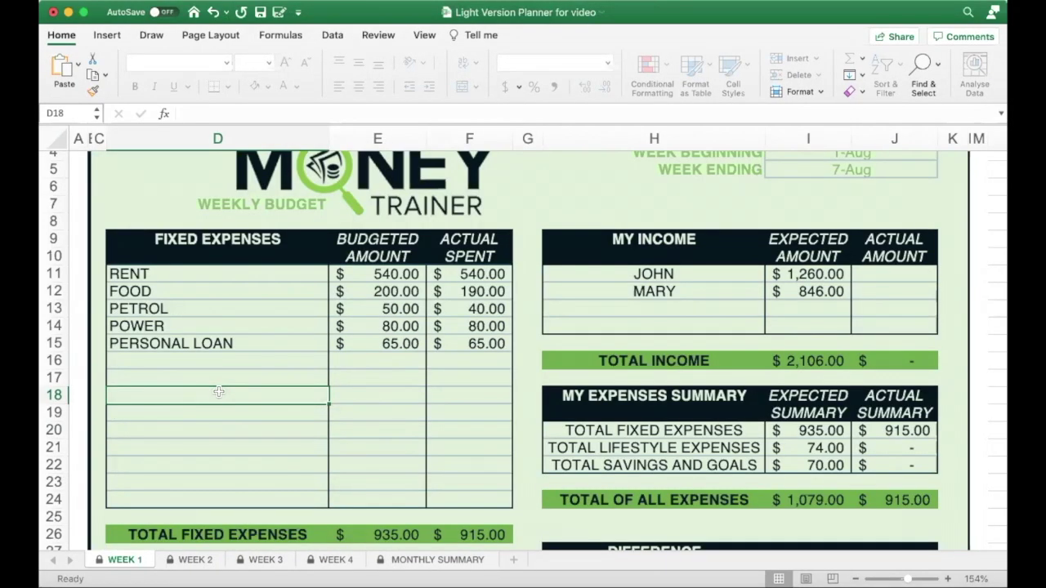
# Step: Add CLOTHING in D18 with 78 actually spent in F18
pyautogui.write('CLOTHING')
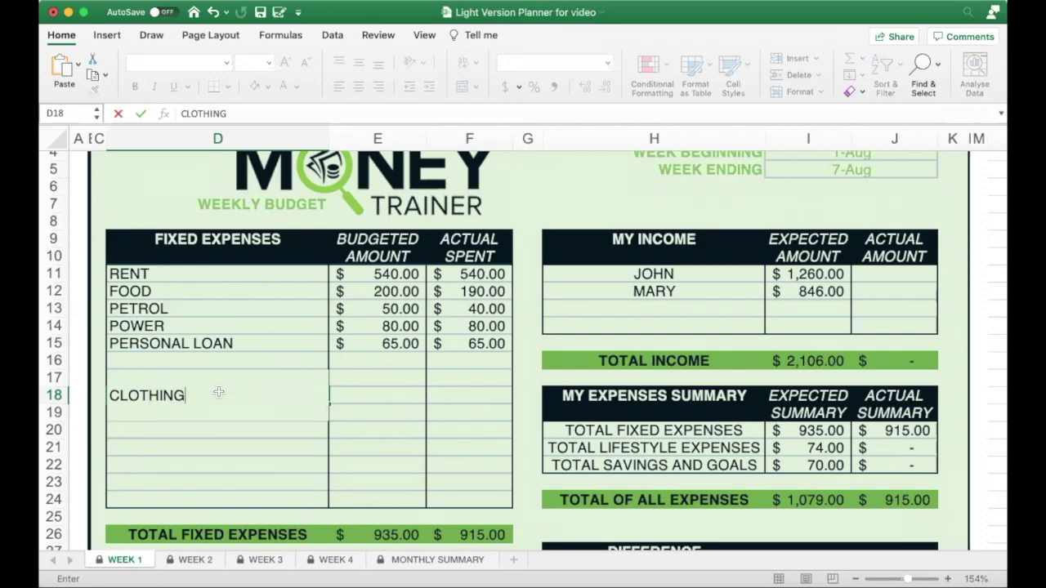
pyautogui.press('Tab')
pyautogui.press('Tab')
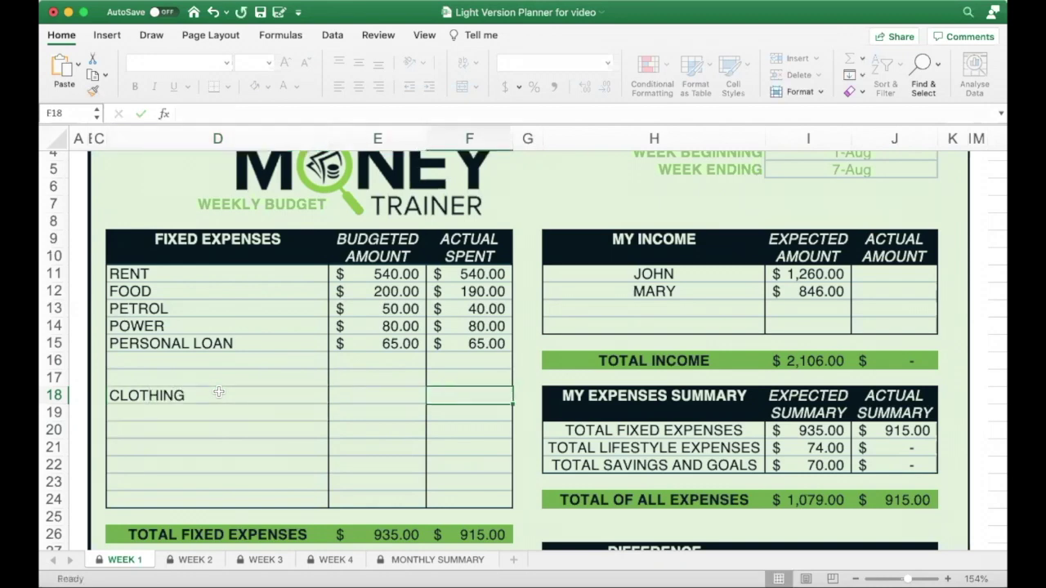
pyautogui.write('78')
pyautogui.press('Return')
pyautogui.scroll(-5, 805, 360)
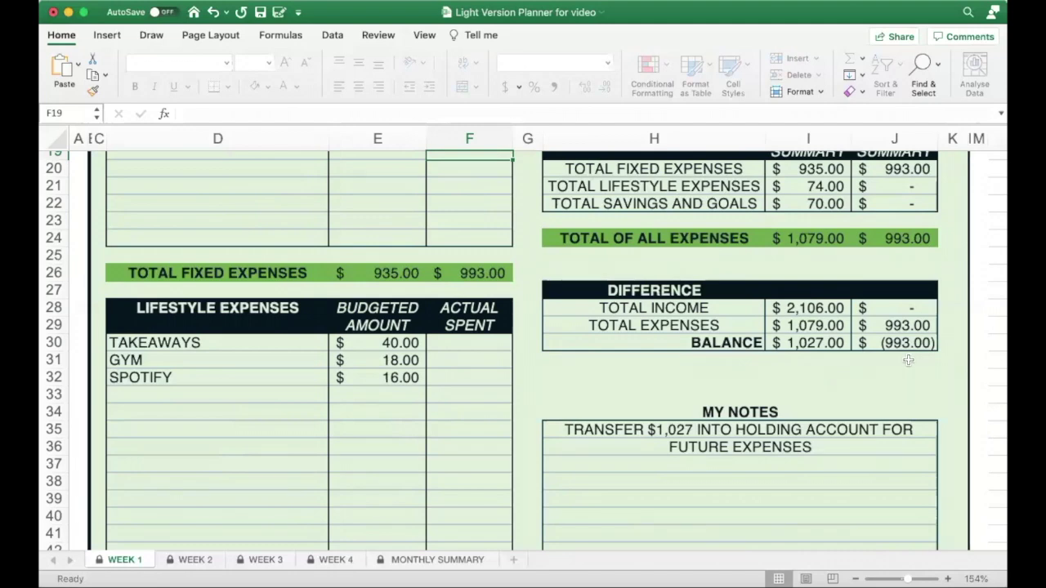
# Step: Scroll through WEEK 1 to check the actual $(993.00) balance against the expected $1,027.00
pyautogui.scroll(3, 634, 347)
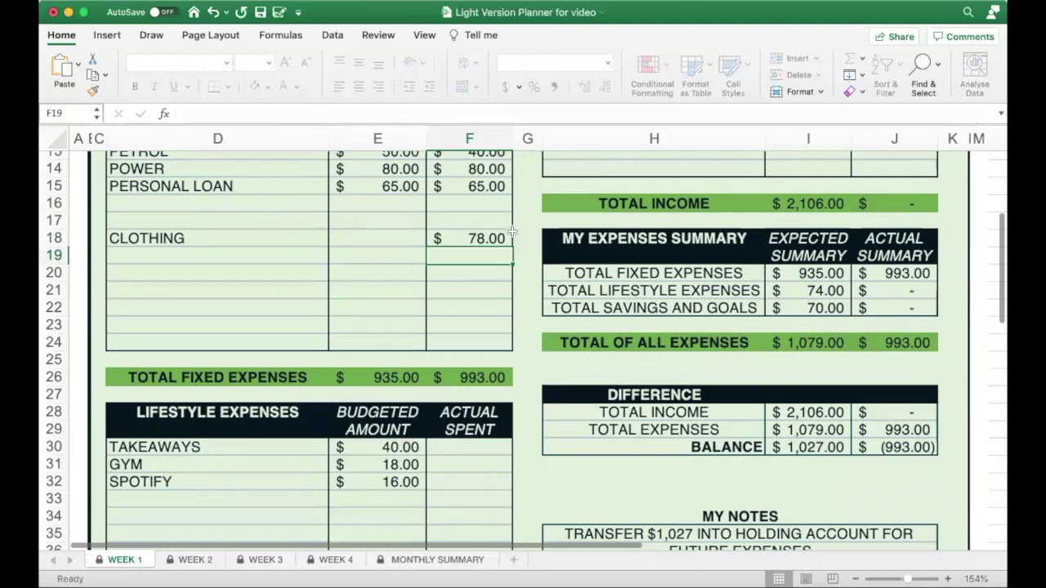
pyautogui.scroll(-5, 588, 344)
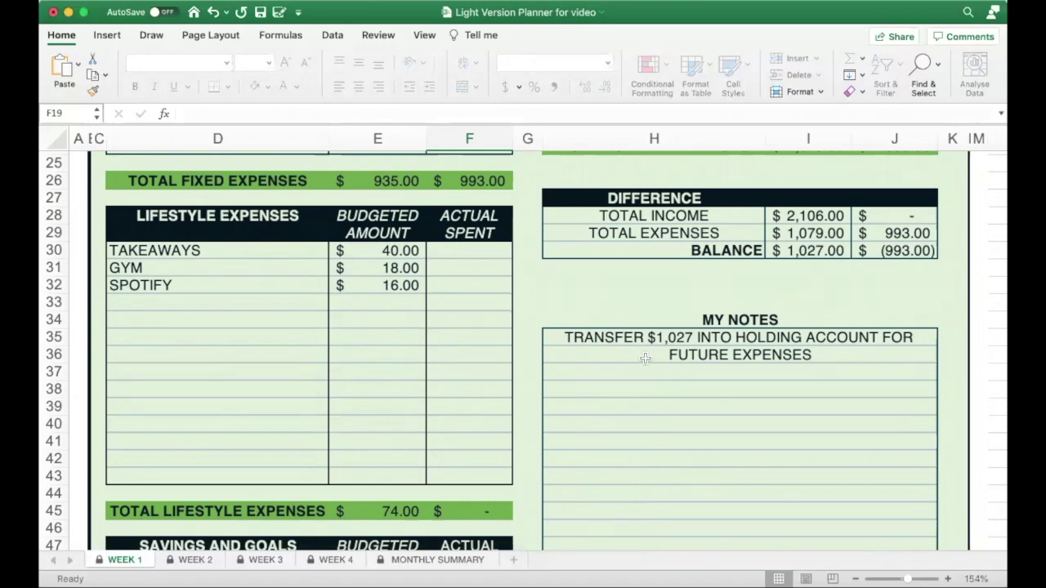
pyautogui.scroll(5, 645, 358)
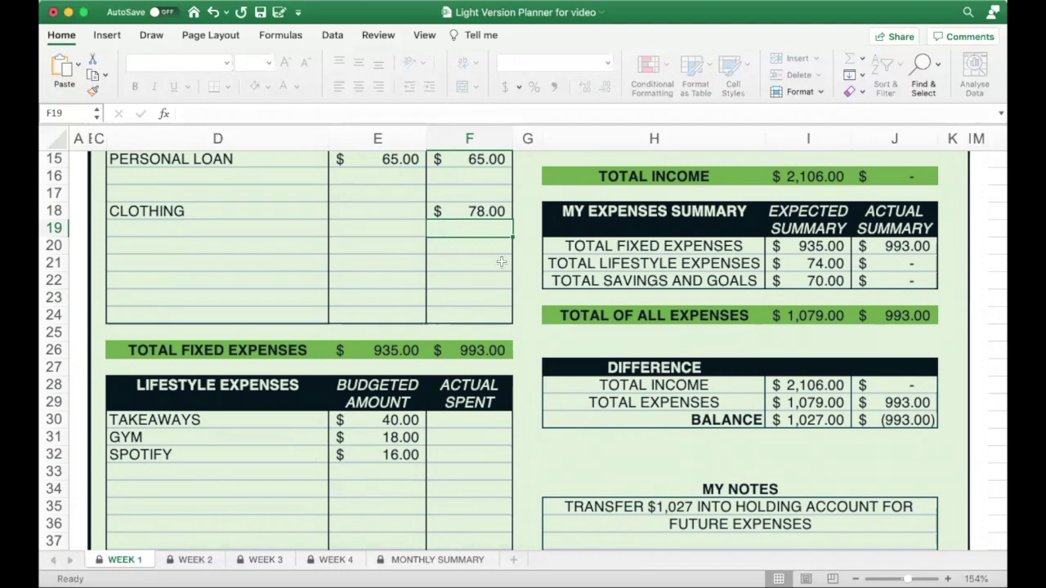
pyautogui.scroll(-2, 536, 361)
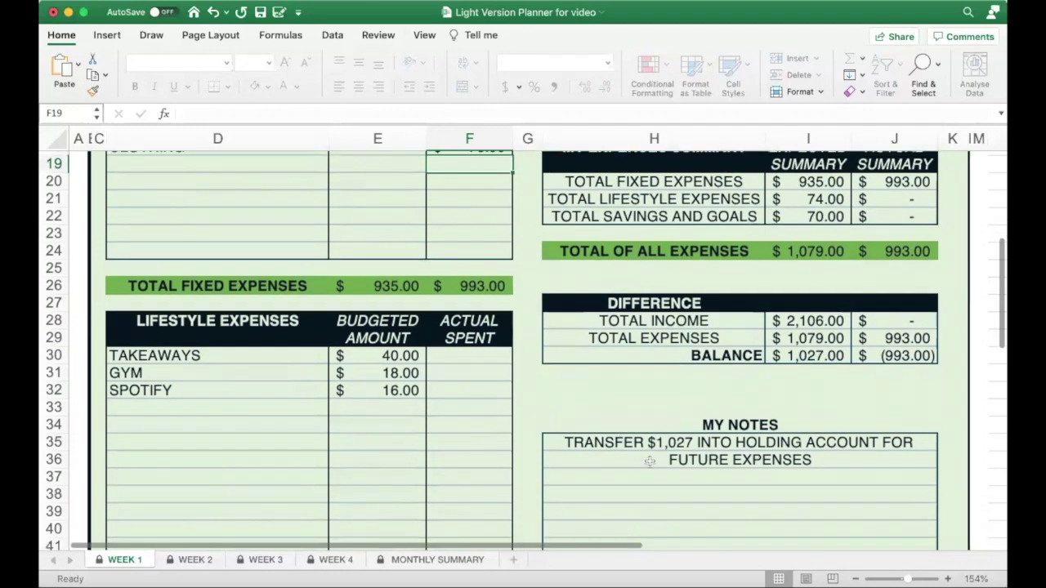
pyautogui.scroll(3, 563, 380)
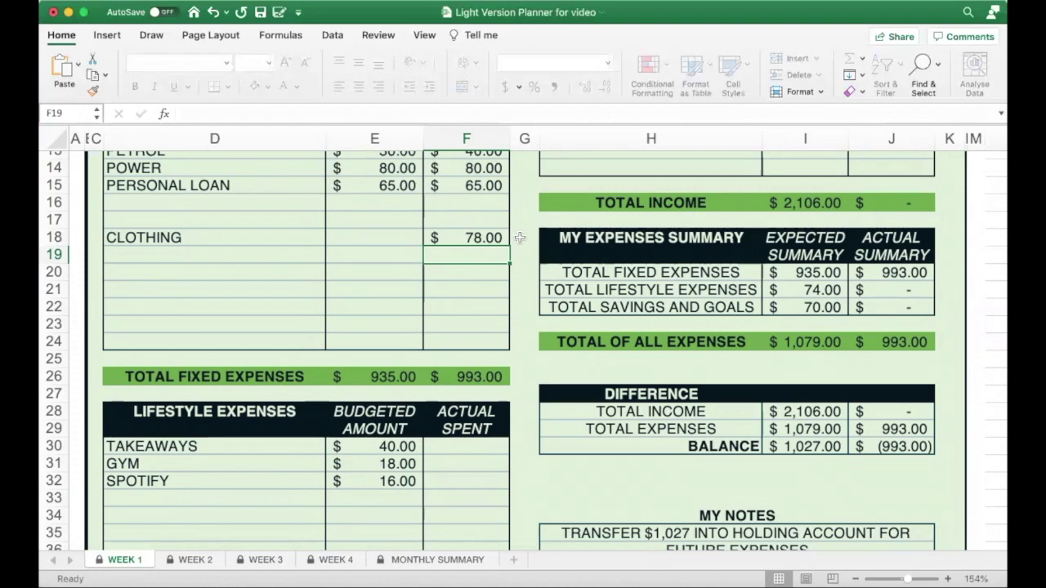
pyautogui.scroll(-5, 520, 237)
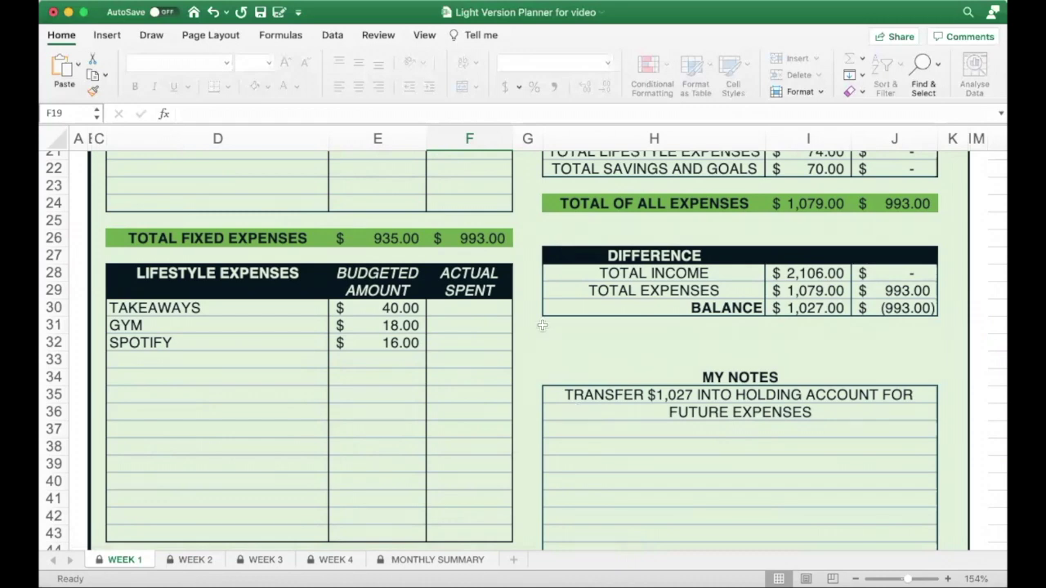
pyautogui.scroll(4, 539, 317)
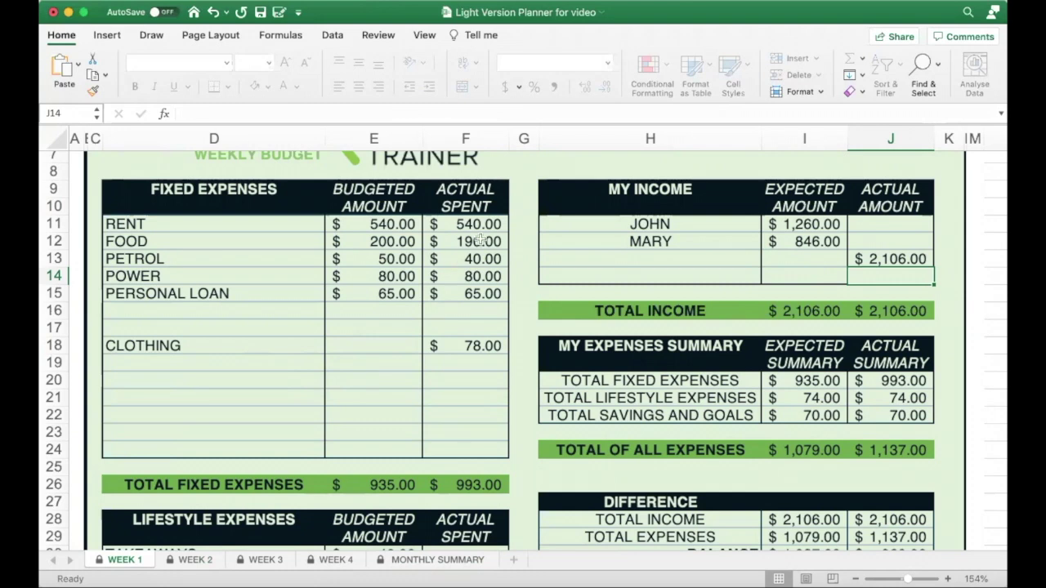
# Step: View the MONTHLY SUMMARY overall actuals: $5,998.00 income, $5,435.00 expenses, $563.00 balance
pyautogui.click(436, 561)
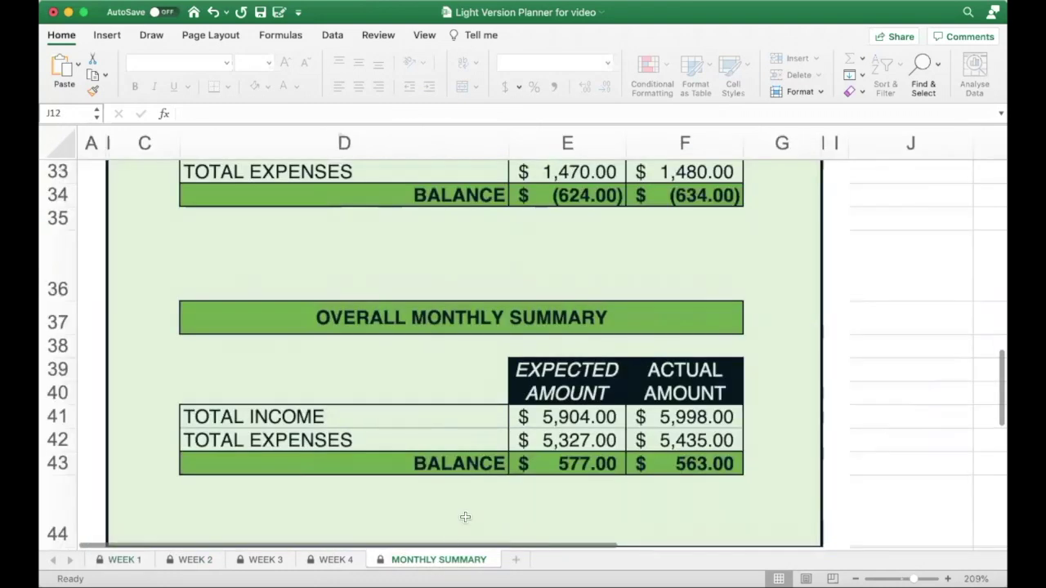
pyautogui.scroll(-1, 465, 517)
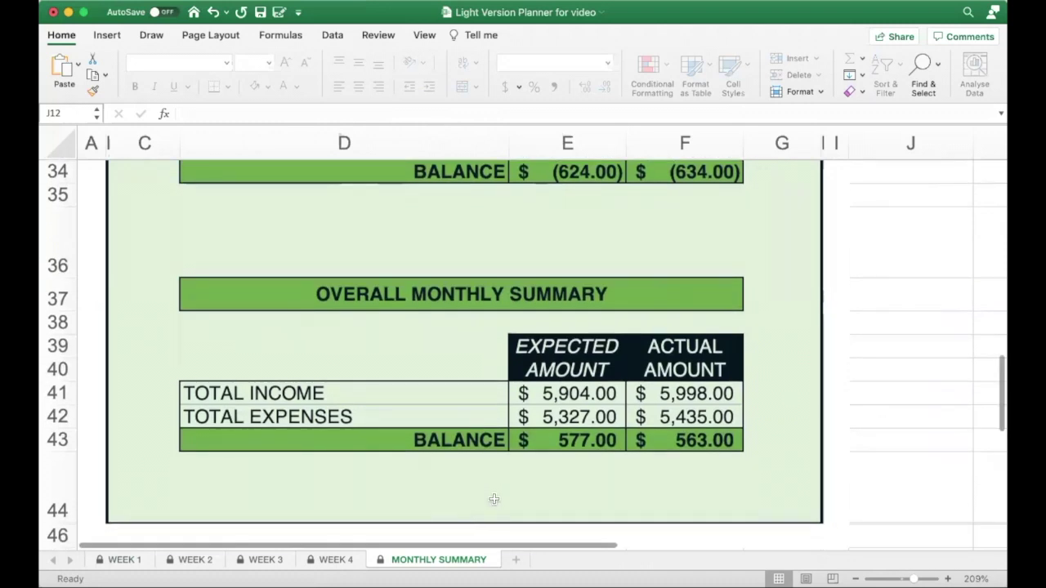